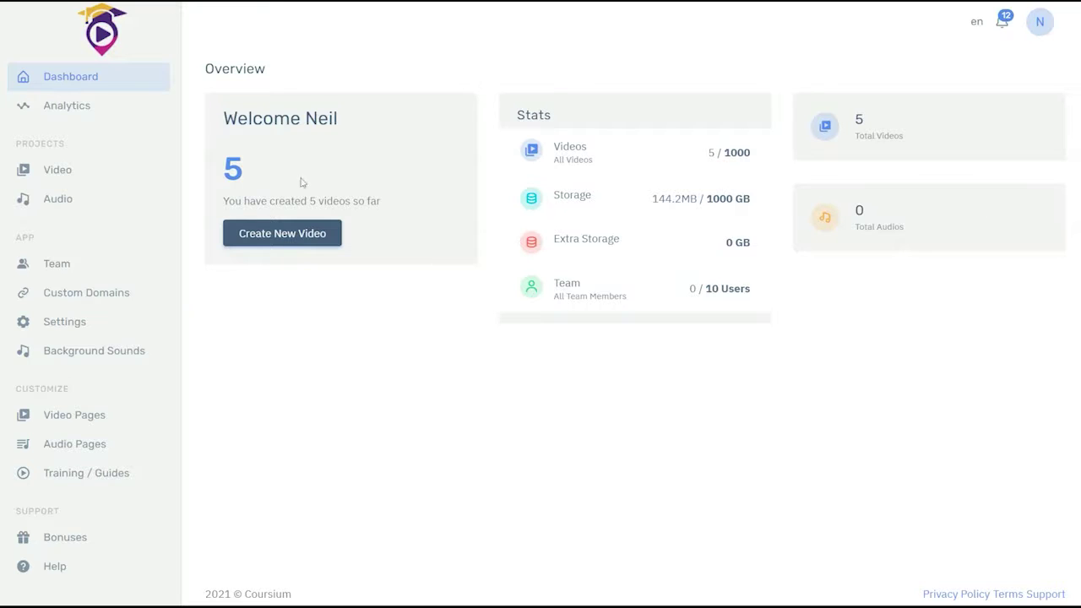
Step: Open the Videos library from the Projects section of the sidebar
{"action": "left_click", "coordinate": [54, 175]}
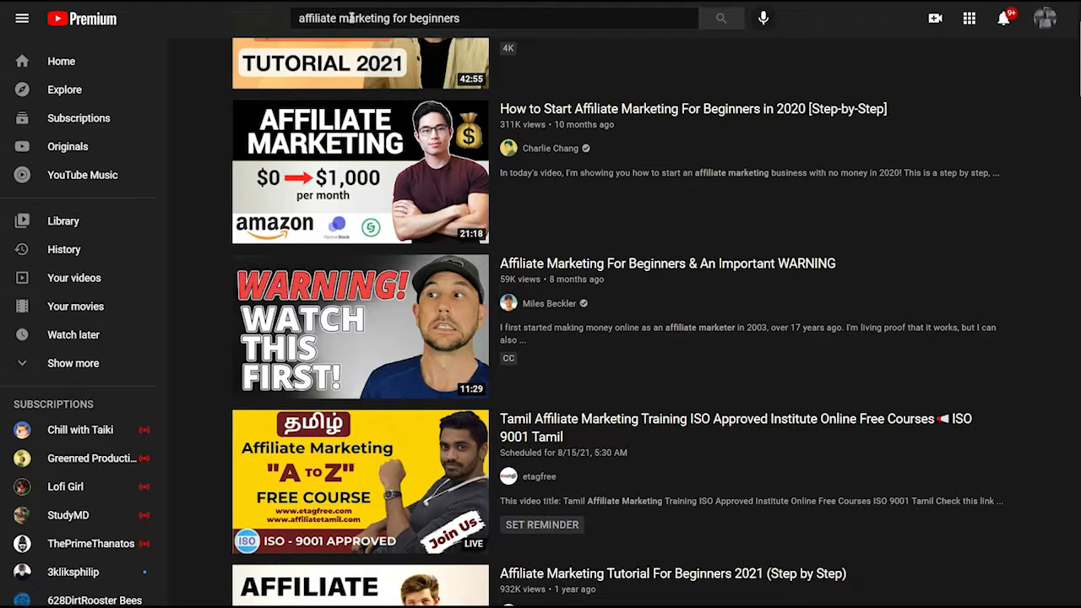
Step: Open the YouTube video '$3000 a Day! How to Start CPA Marketing for Beginners' and copy its URL
{"action": "scroll", "coordinate": [350, 18], "scroll_direction": "up", "scroll_amount": 2}
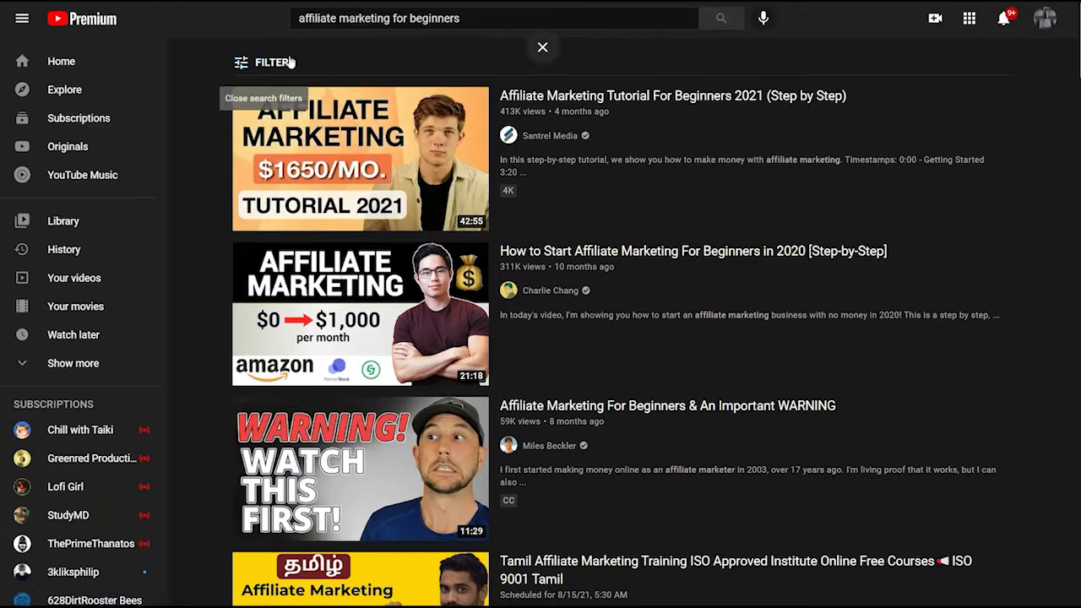
{"action": "left_click", "coordinate": [287, 62]}
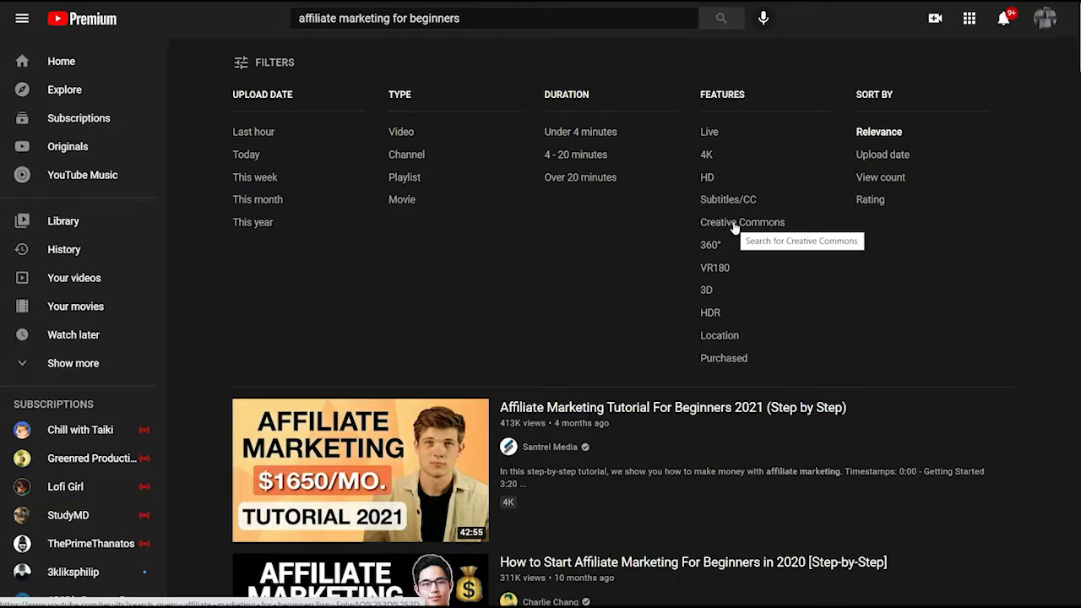
{"action": "scroll", "coordinate": [734, 228], "scroll_direction": "down", "scroll_amount": 8}
{"action": "mouse_move", "coordinate": [331, 114]}
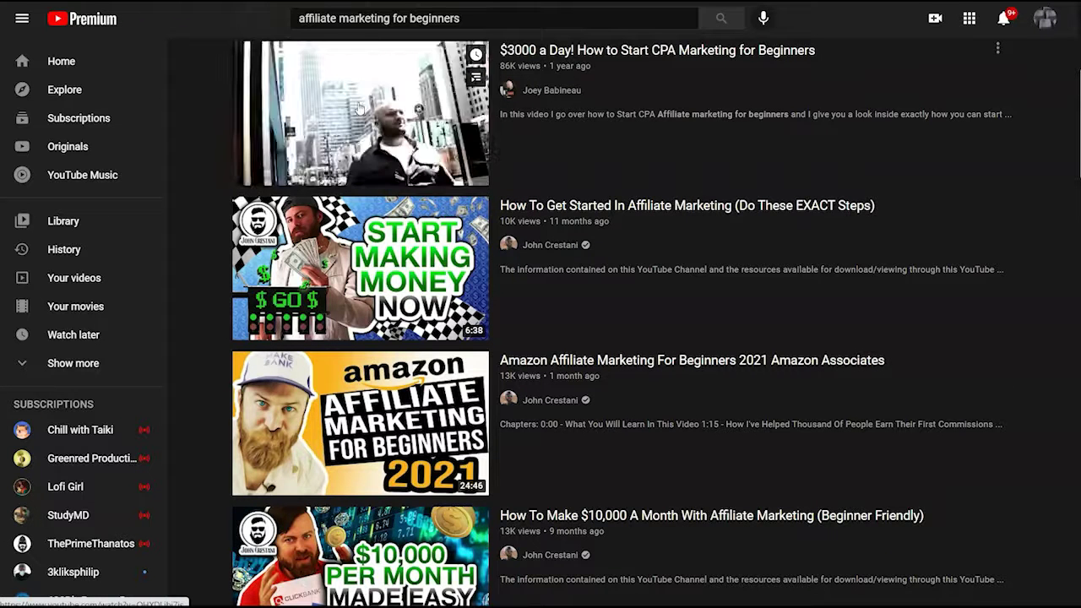
{"action": "left_click", "coordinate": [436, 167]}
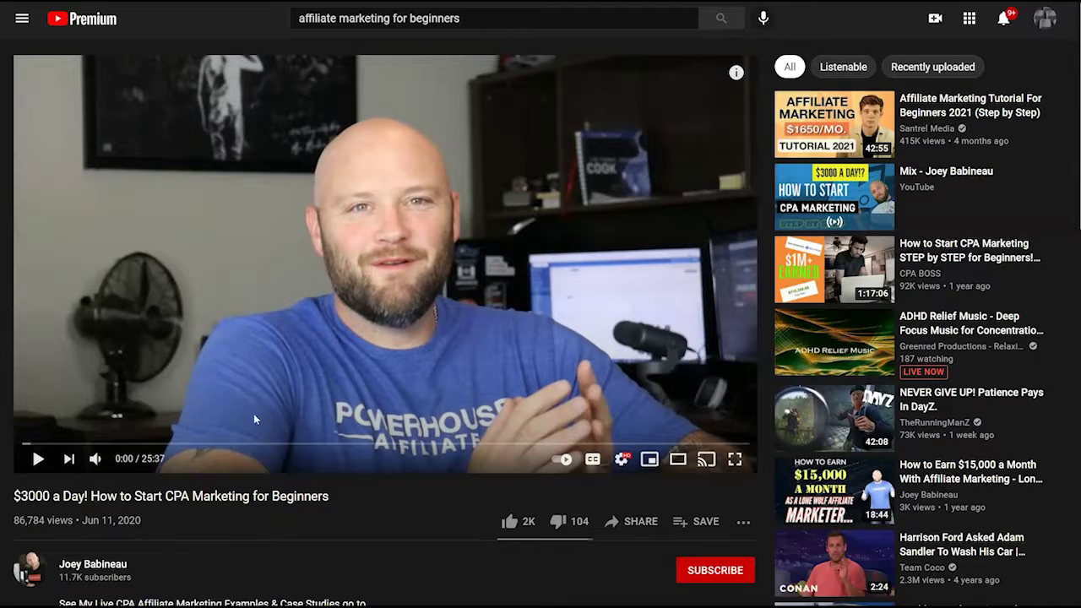
{"action": "right_click", "coordinate": [346, 340]}
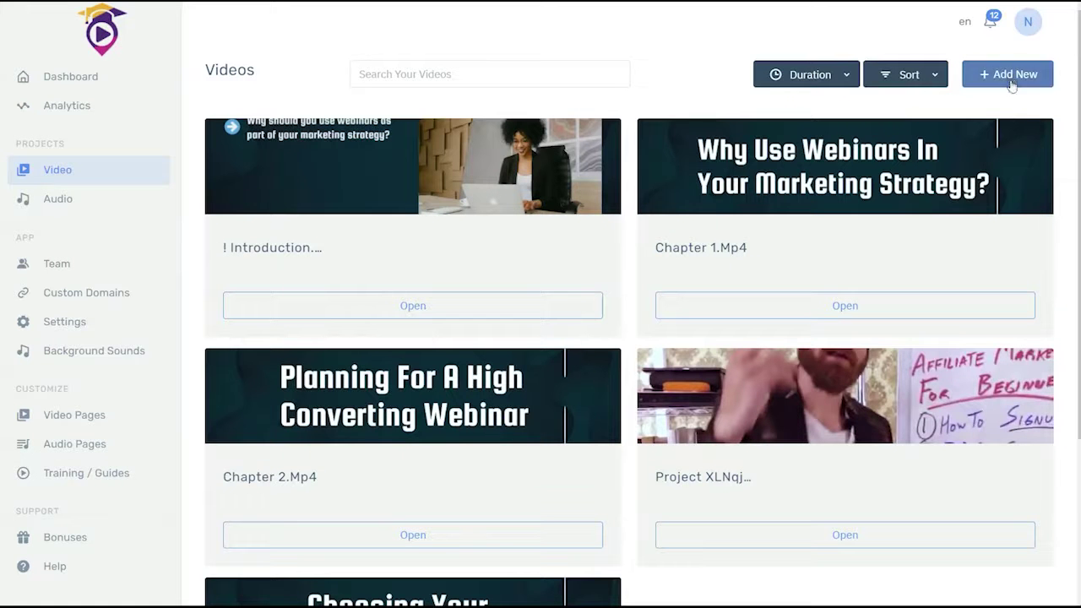
Step: Start a new video and set its language to English (United States)
{"action": "left_click", "coordinate": [1010, 76]}
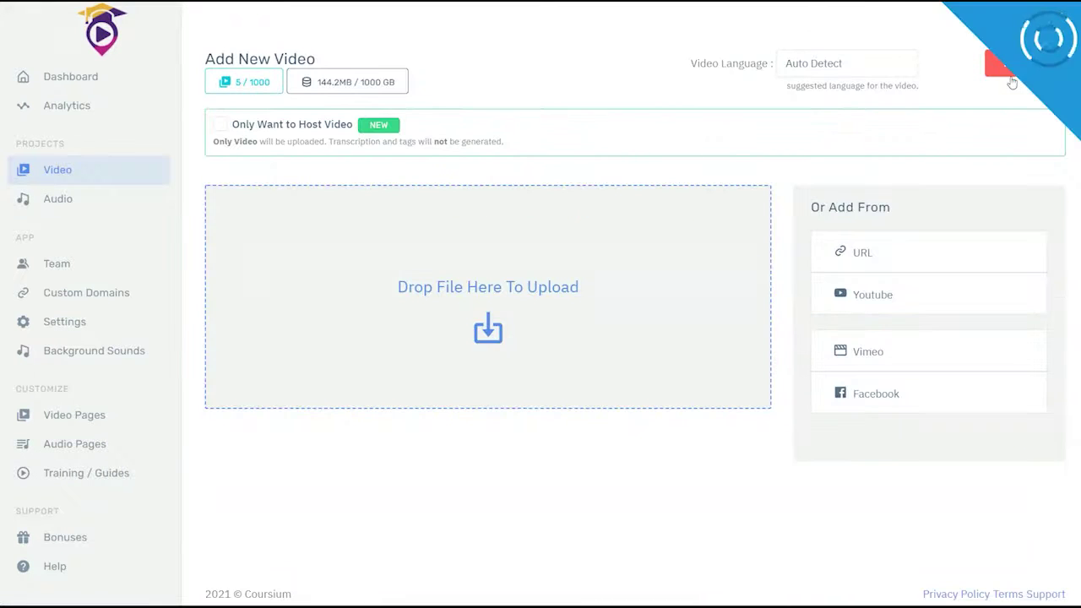
{"action": "left_click", "coordinate": [820, 63]}
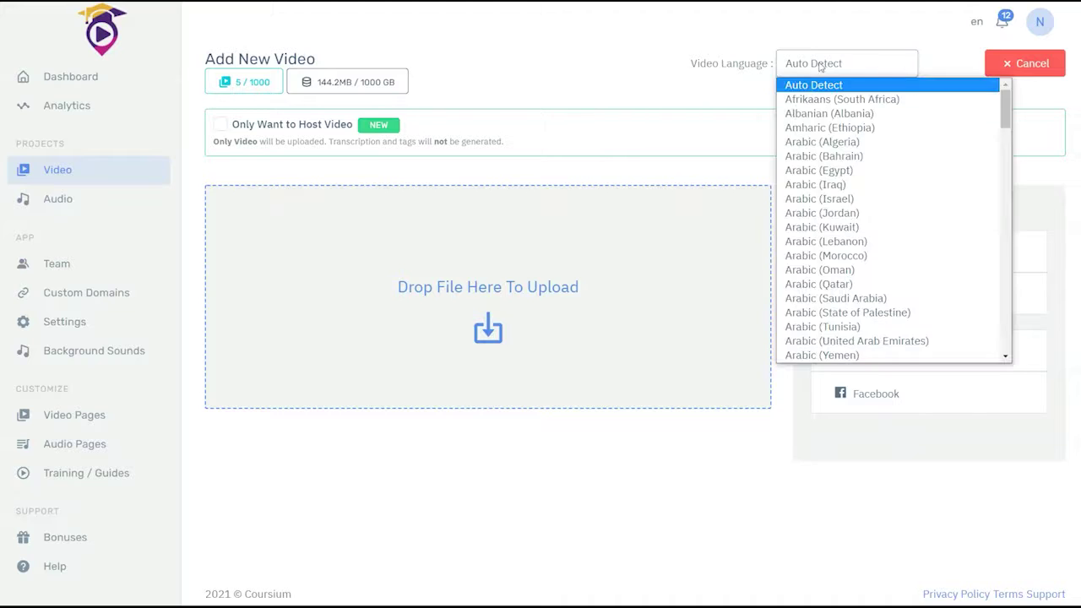
{"action": "scroll", "coordinate": [831, 254], "scroll_direction": "down", "scroll_amount": 15}
{"action": "scroll", "coordinate": [831, 281], "scroll_direction": "up", "scroll_amount": 3}
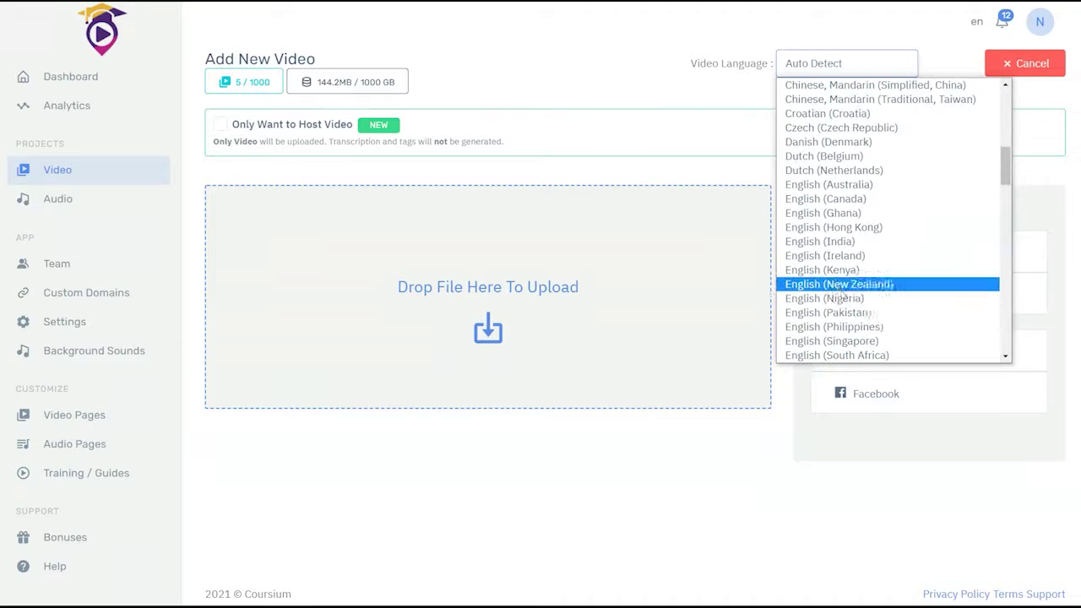
{"action": "scroll", "coordinate": [857, 299], "scroll_direction": "down", "scroll_amount": 3}
{"action": "left_click", "coordinate": [861, 256]}
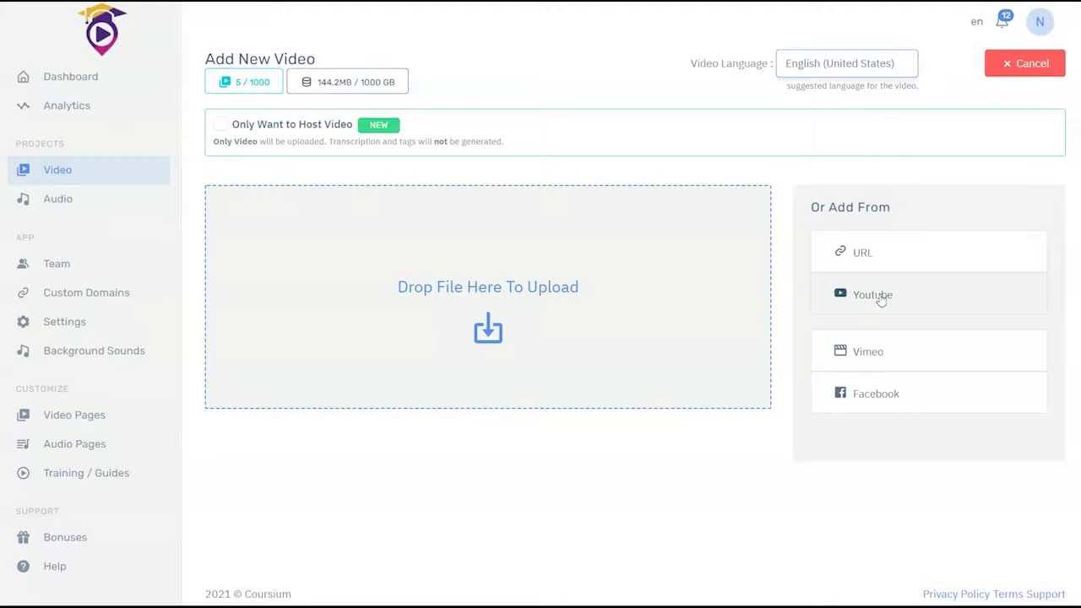
Step: Import the copied YouTube link as the video, then go to Video Pages
{"action": "left_click", "coordinate": [879, 295]}
{"action": "type", "text": "https://youtu.be/QHXDLjbj7js"}
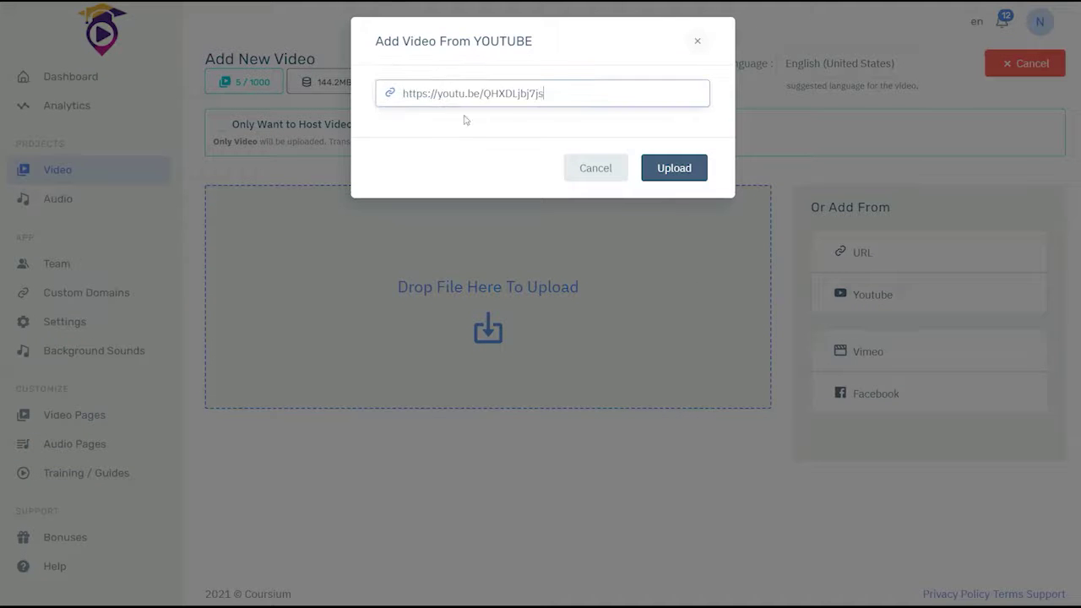
{"action": "left_click", "coordinate": [682, 175]}
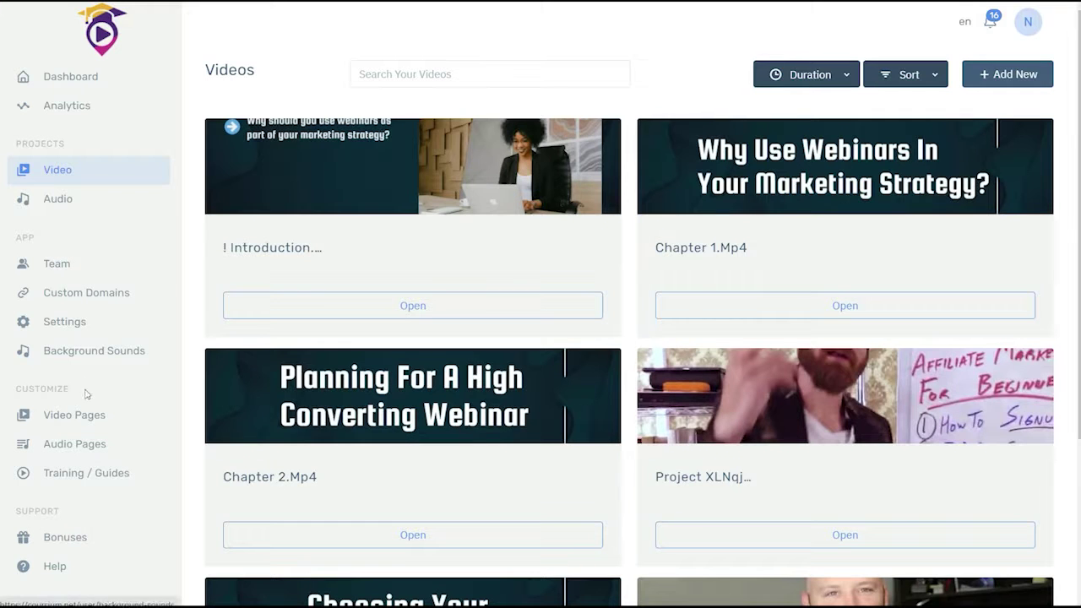
{"action": "left_click", "coordinate": [101, 418]}
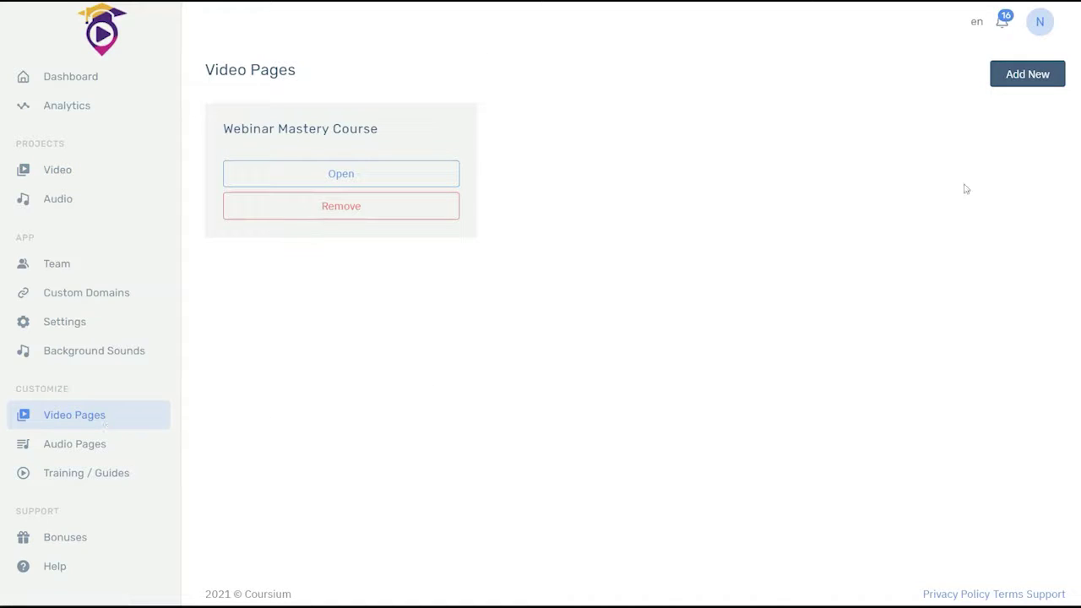
Step: Create a new video page titled 'CPA Training Course', described 'Learn CPA Training', at URL cpatrainingcourse
{"action": "left_click", "coordinate": [1014, 81]}
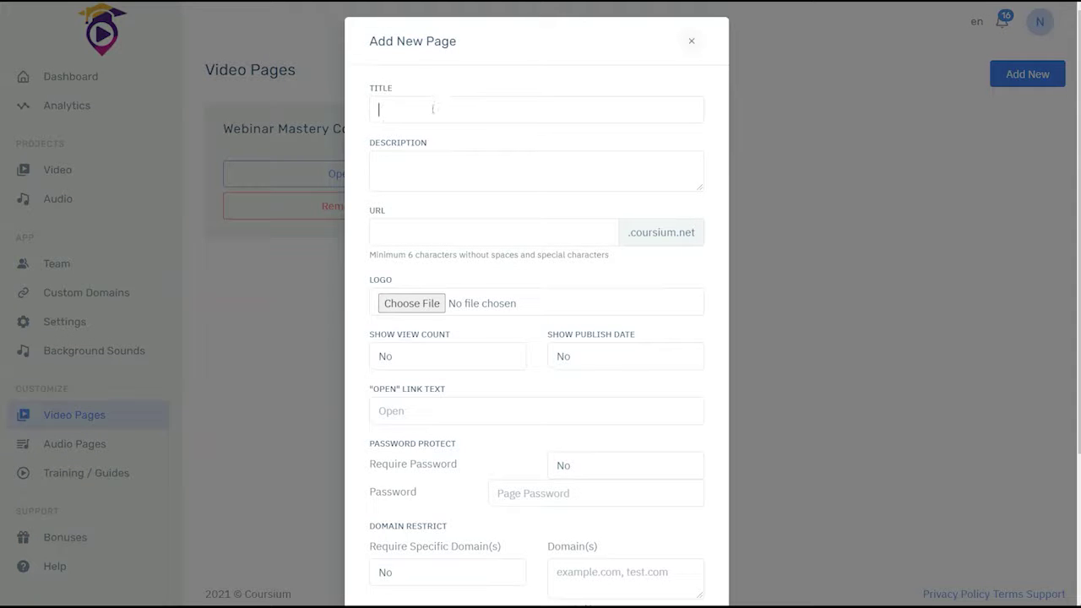
{"action": "left_click", "coordinate": [436, 108]}
{"action": "type", "text": "CPA Trai"}
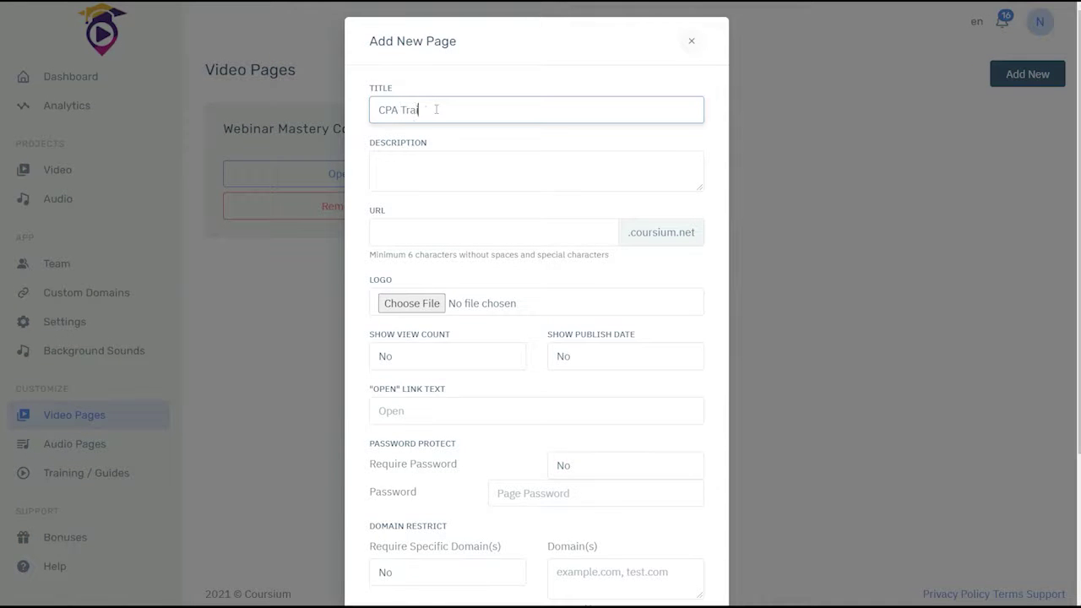
{"action": "type", "text": "ning Course"}
{"action": "key", "text": "Tab"}
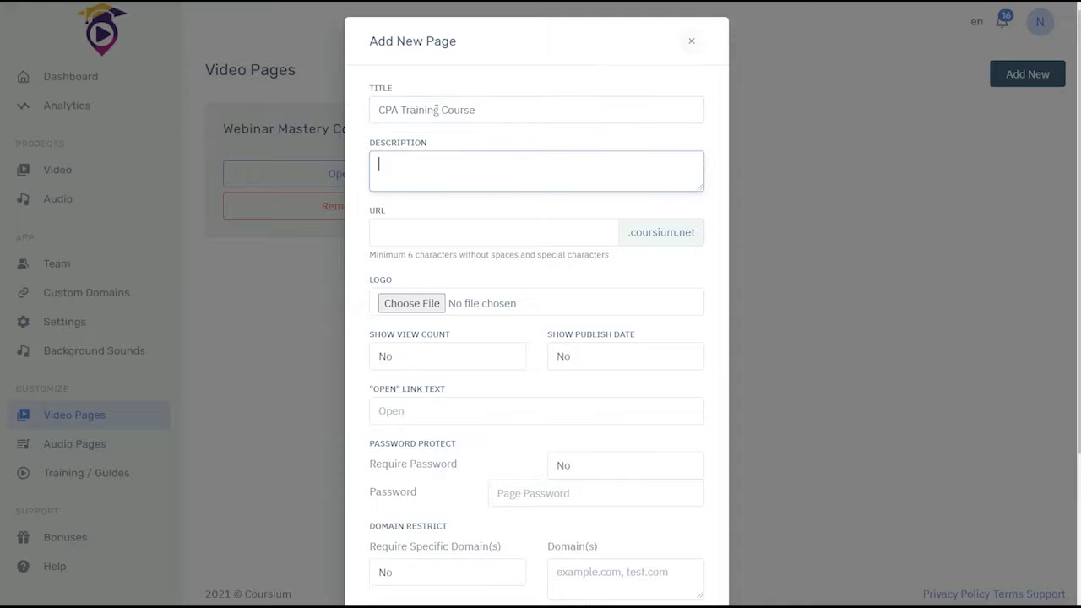
{"action": "type", "text": "Learn CPA Training"}
{"action": "left_click", "coordinate": [476, 234]}
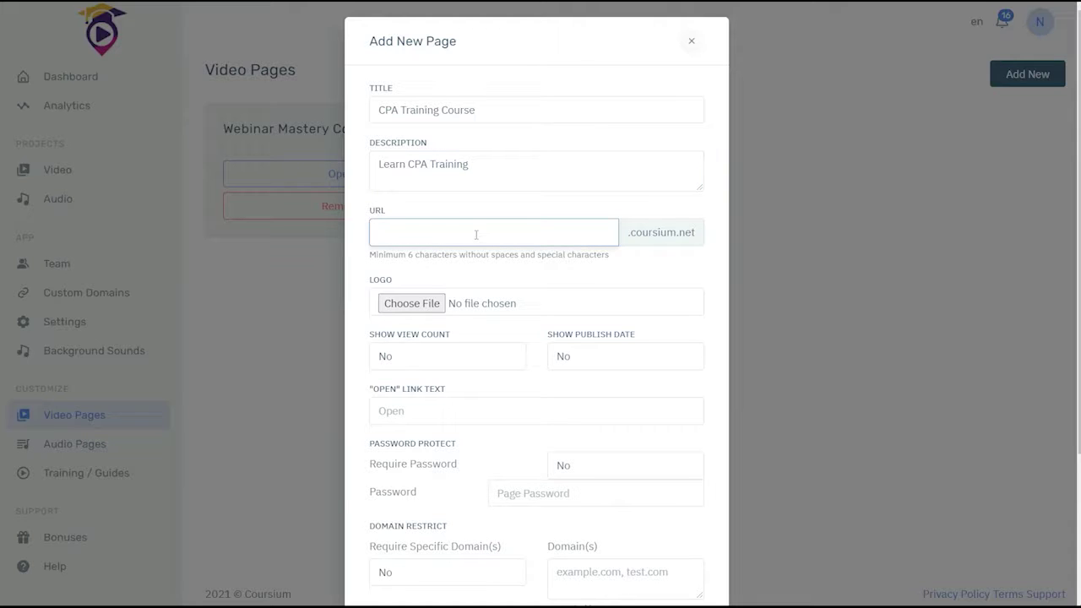
{"action": "type", "text": "cpatrainingcourse"}
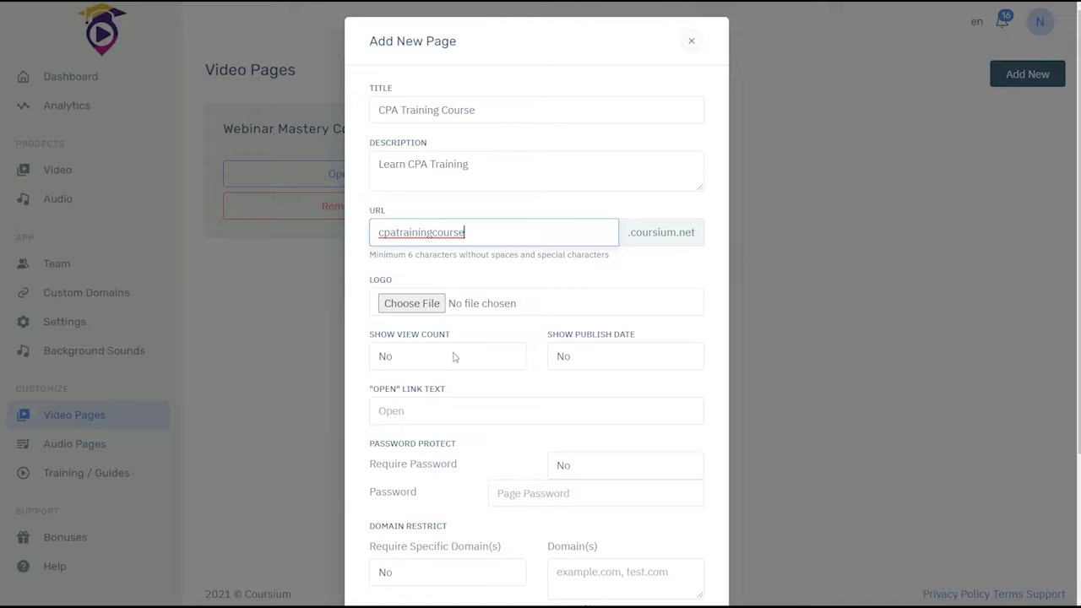
Step: Leave publish date and view count hidden (No) and set the open link text to START
{"action": "left_click", "coordinate": [573, 365]}
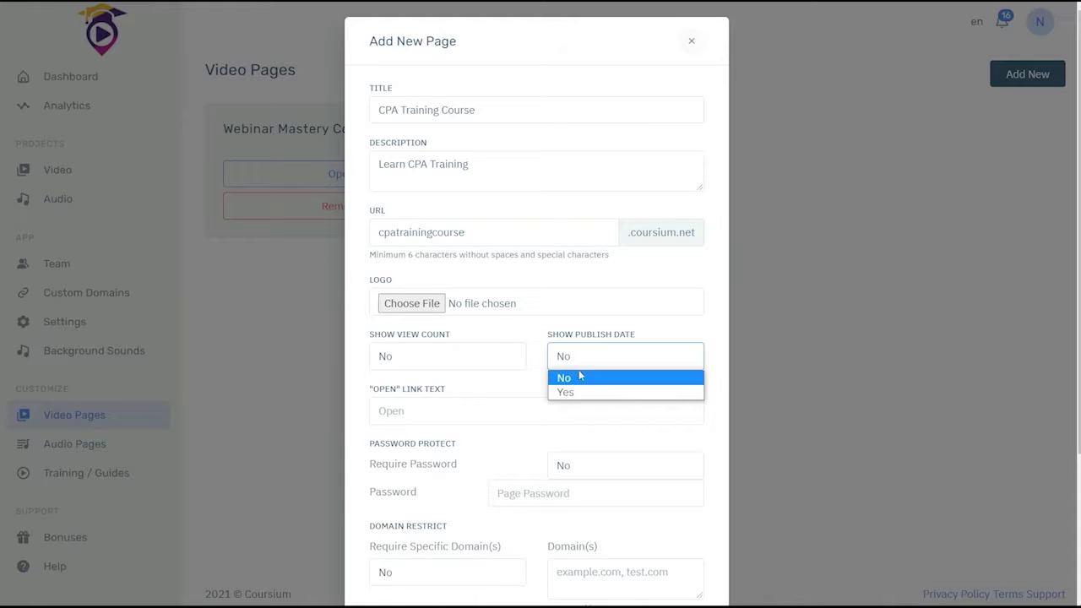
{"action": "left_click", "coordinate": [524, 355]}
{"action": "left_click", "coordinate": [547, 387]}
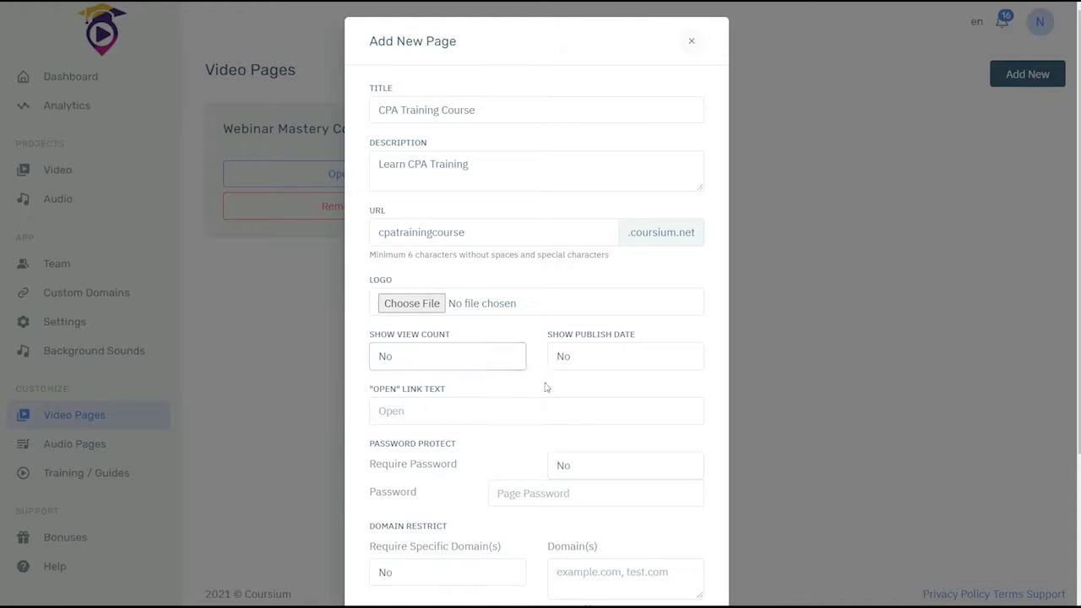
{"action": "left_click", "coordinate": [439, 419]}
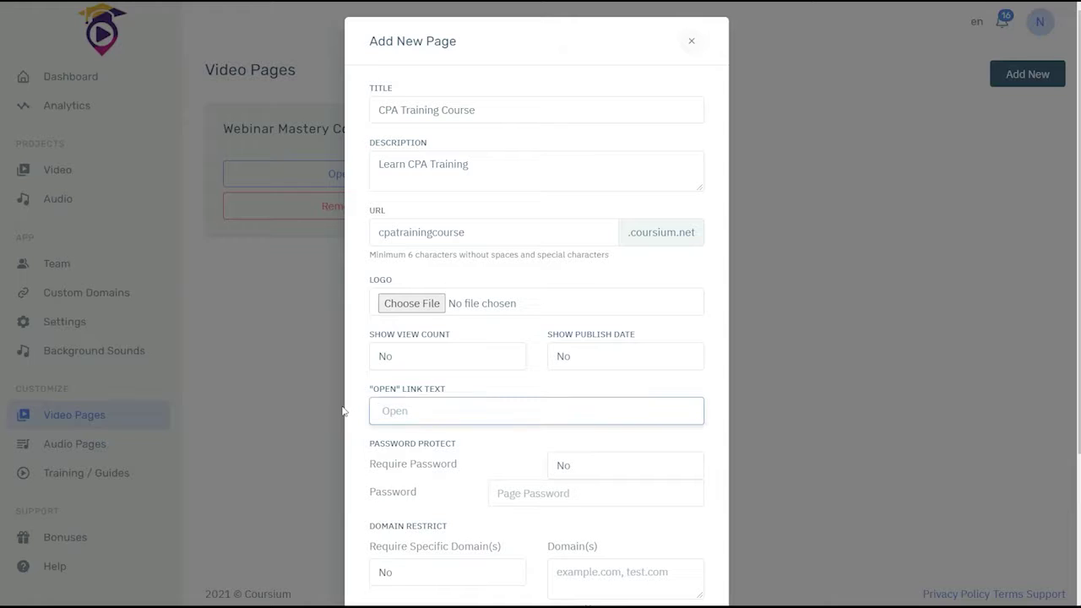
{"action": "type", "text": "START"}
Step: Set Require Password to Yes, enter a page password, and save the page
{"action": "left_click", "coordinate": [591, 477]}
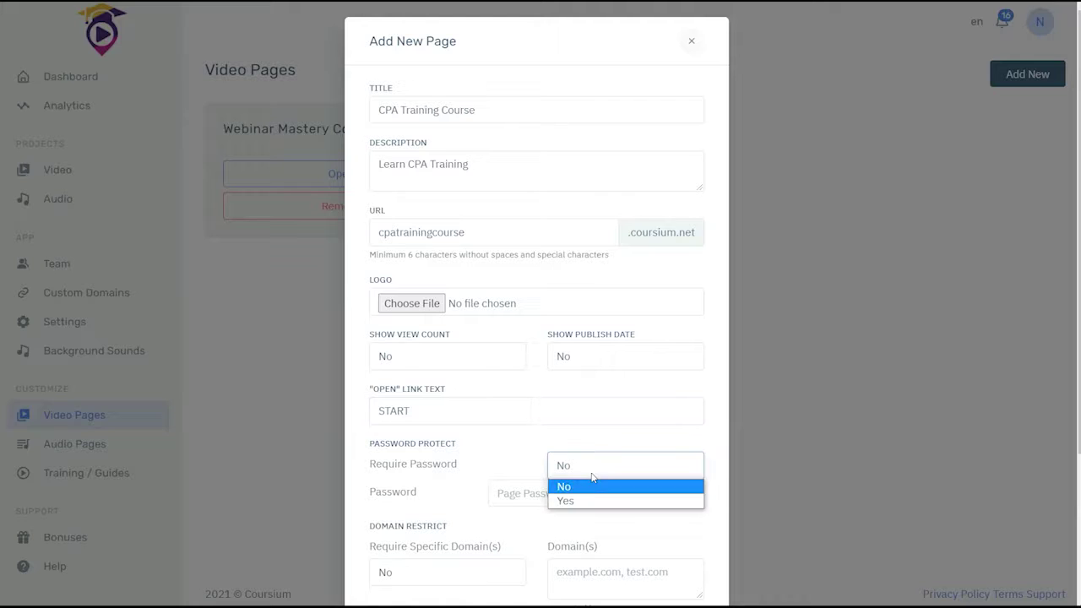
{"action": "left_click", "coordinate": [581, 504]}
{"action": "left_click", "coordinate": [549, 493]}
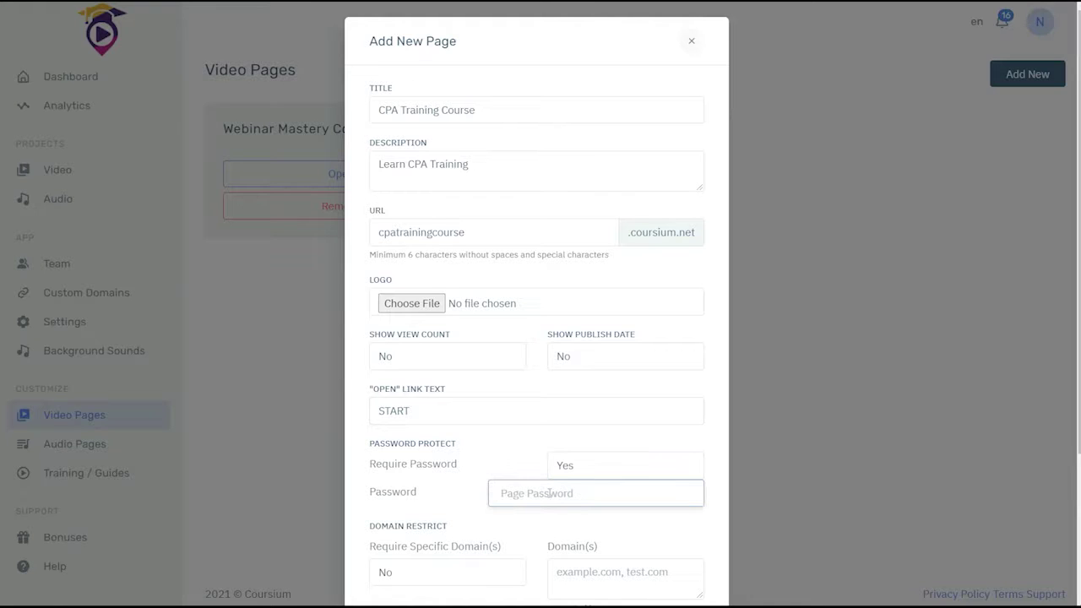
{"action": "type", "text": "cpa"}
{"action": "scroll", "coordinate": [521, 496], "scroll_direction": "down", "scroll_amount": 2}
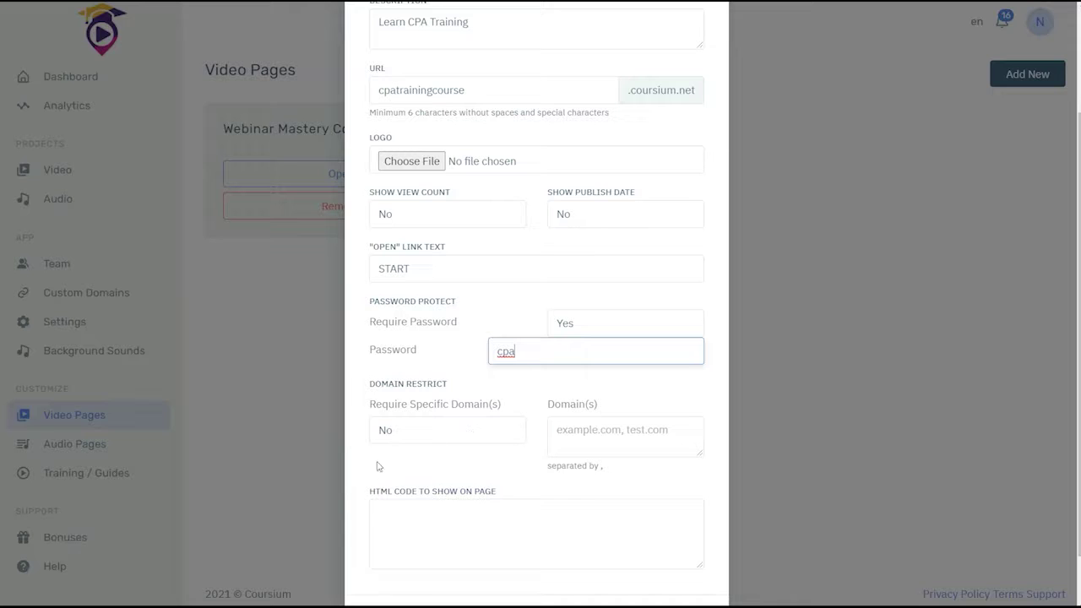
{"action": "scroll", "coordinate": [400, 457], "scroll_direction": "down", "scroll_amount": 1}
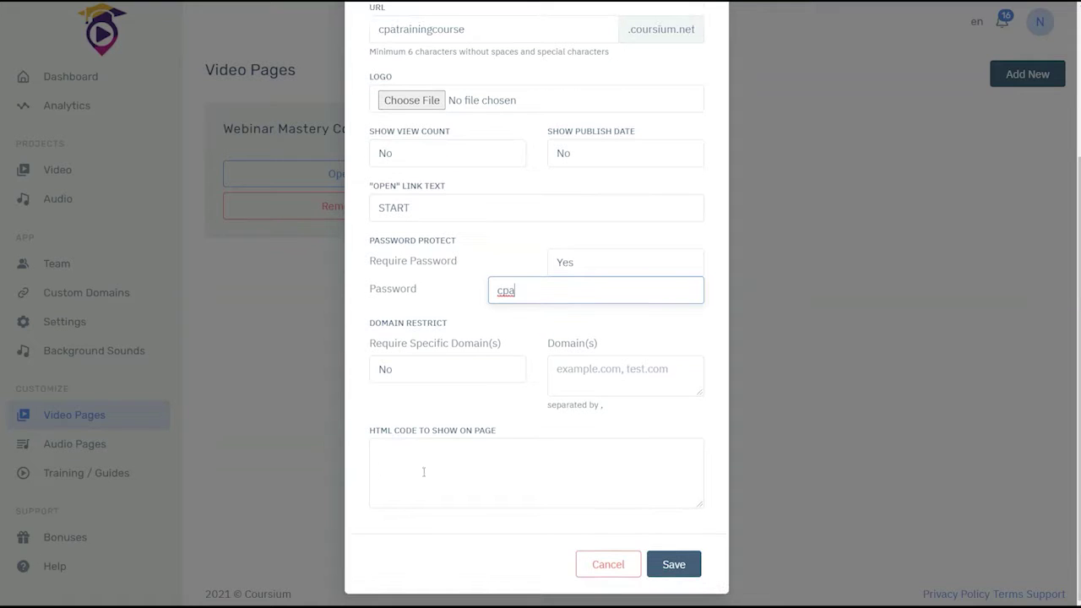
{"action": "left_click", "coordinate": [675, 570]}
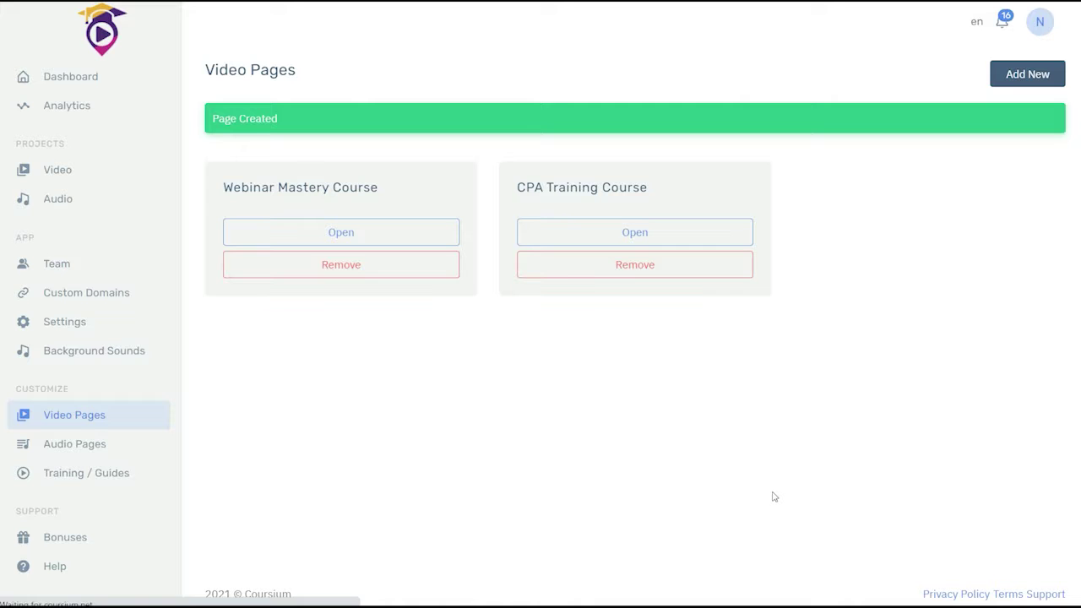
Step: Find and open the CPA Training video in the Videos library
{"action": "left_click", "coordinate": [603, 235]}
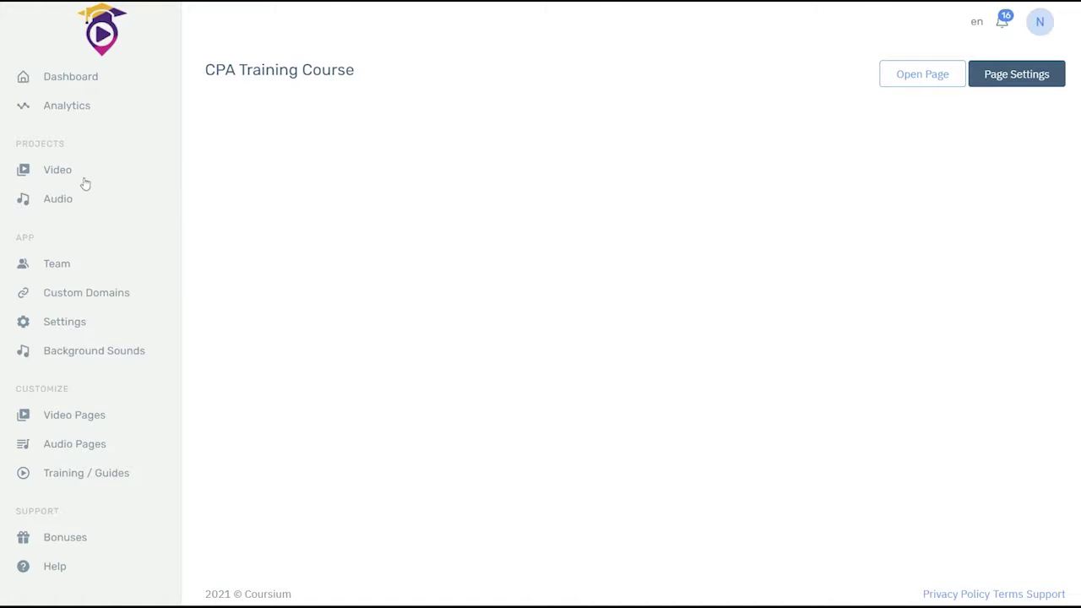
{"action": "left_click", "coordinate": [57, 170]}
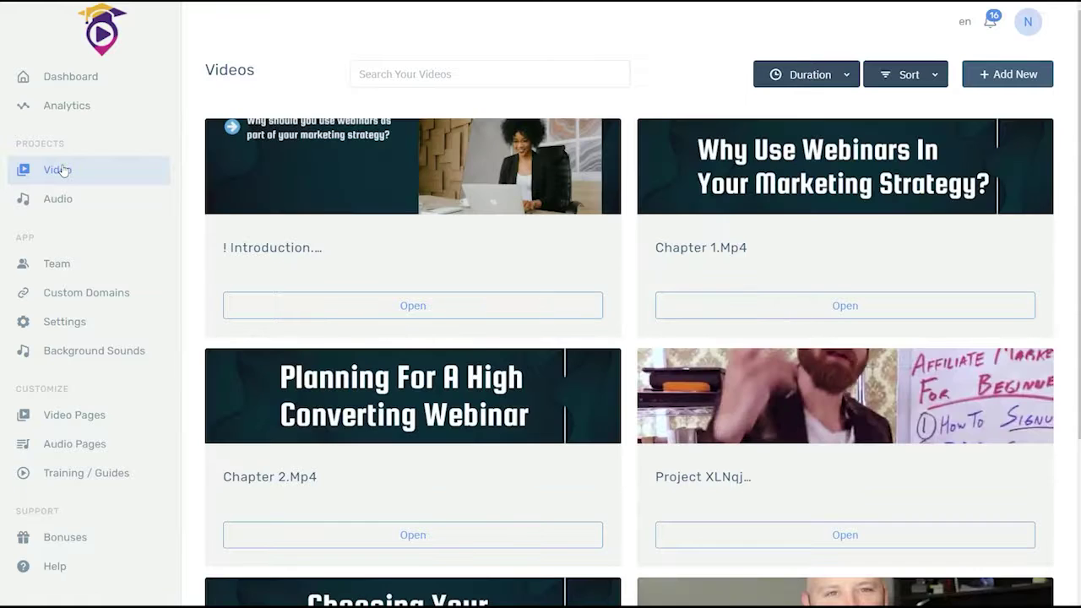
{"action": "scroll", "coordinate": [578, 350], "scroll_direction": "down", "scroll_amount": 3}
{"action": "left_click", "coordinate": [844, 533]}
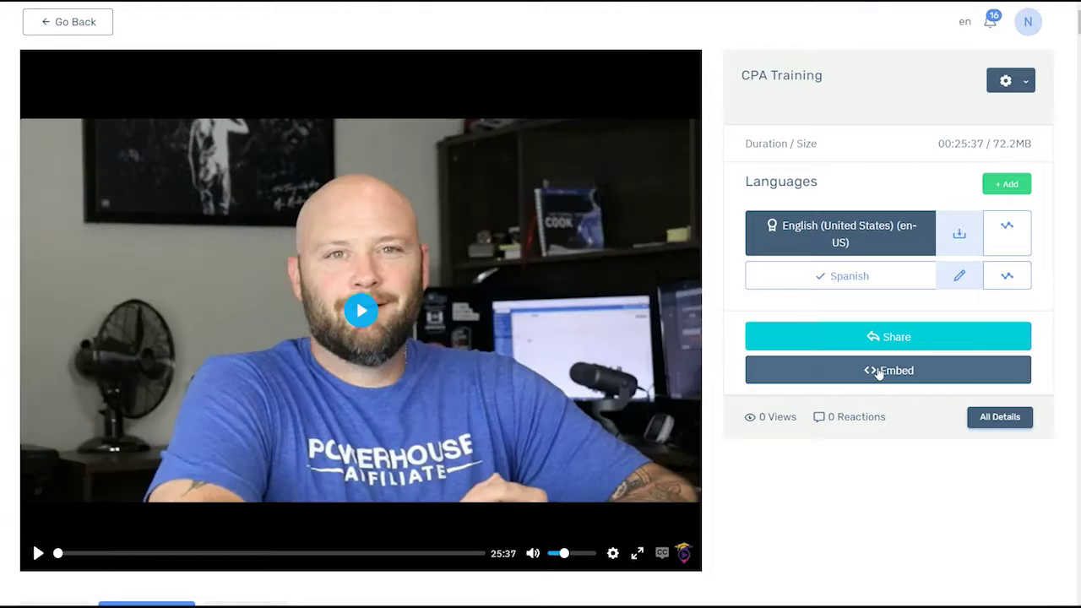
Step: Copy the video's iframe embed code from the Code tab, save the embed settings, and go back
{"action": "left_click", "coordinate": [878, 373]}
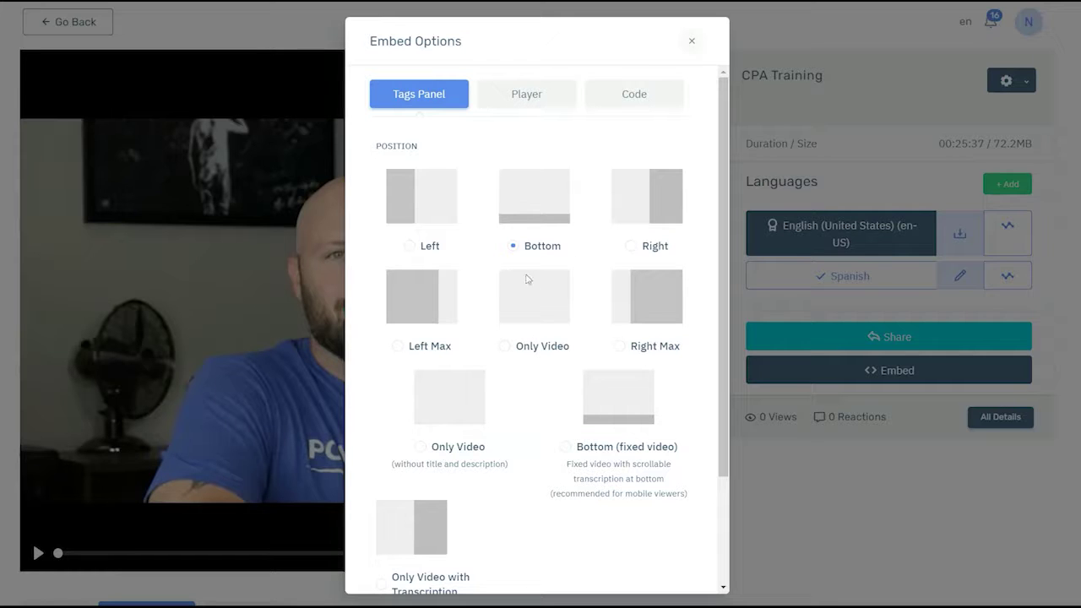
{"action": "left_click", "coordinate": [517, 95]}
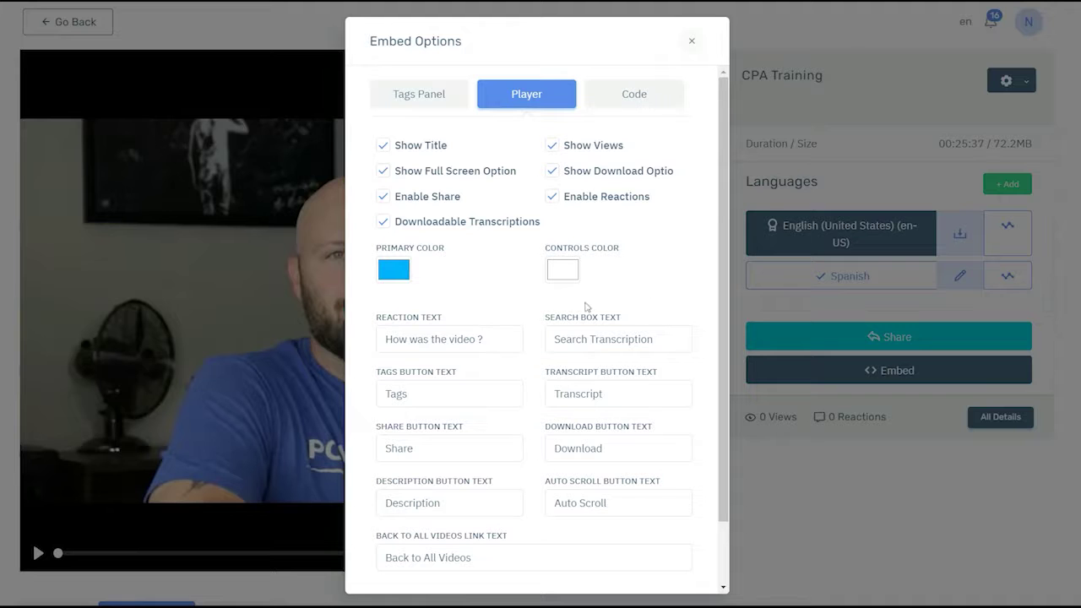
{"action": "scroll", "coordinate": [504, 434], "scroll_direction": "down", "scroll_amount": 2}
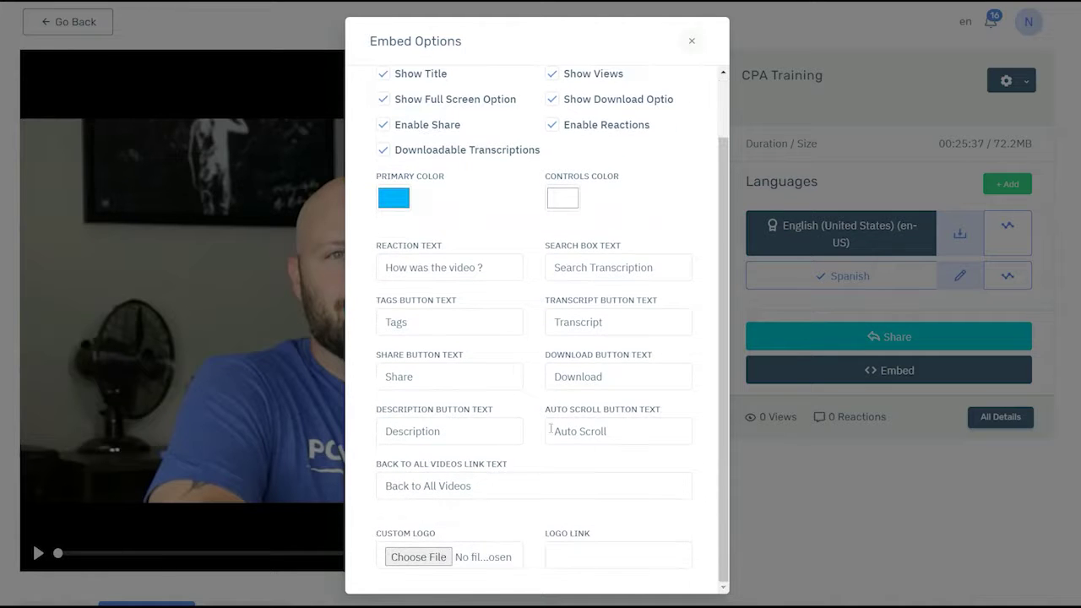
{"action": "scroll", "coordinate": [502, 434], "scroll_direction": "up", "scroll_amount": 2}
{"action": "left_click", "coordinate": [631, 93]}
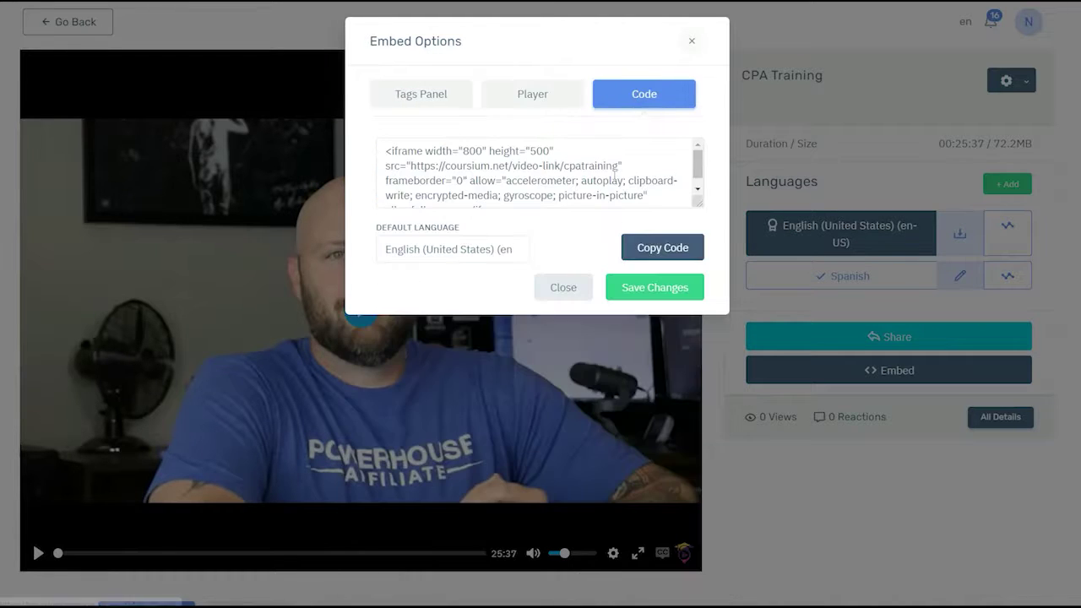
{"action": "left_click", "coordinate": [651, 247]}
{"action": "key", "text": "ctrl+c"}
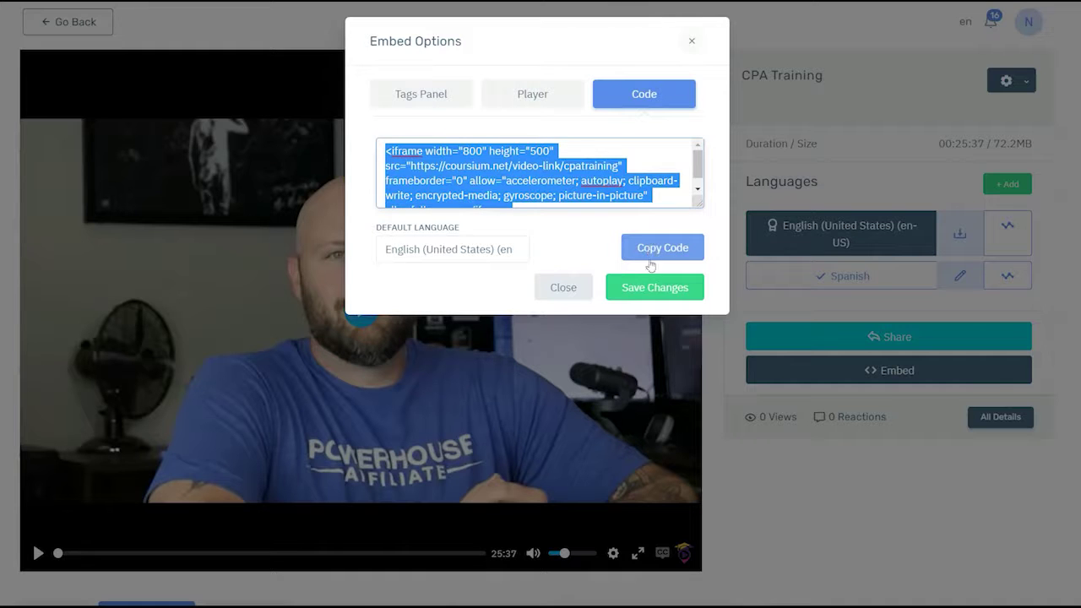
{"action": "left_click", "coordinate": [652, 302]}
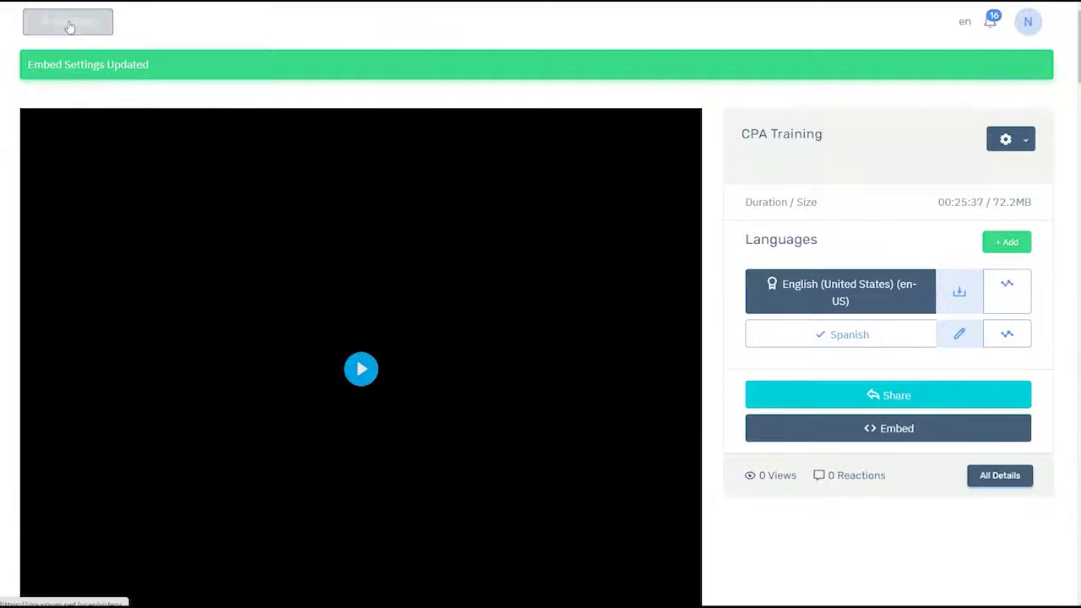
{"action": "left_click", "coordinate": [70, 27]}
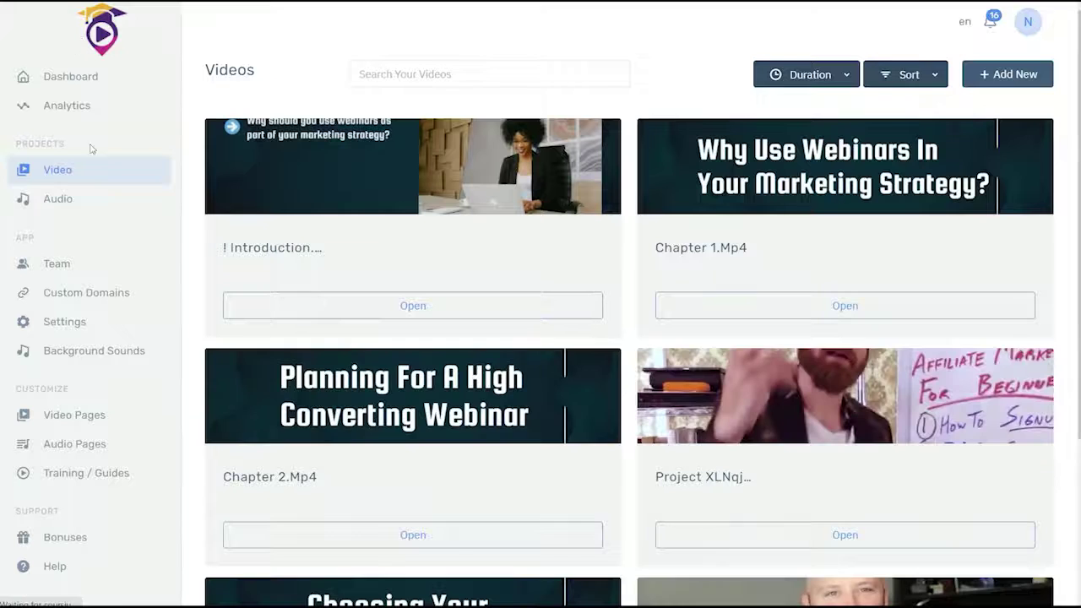
Step: Paste the iframe code into CPA Training Course's 'HTML Code to Show on Page' field and save the settings
{"action": "left_click", "coordinate": [76, 415]}
{"action": "left_click", "coordinate": [582, 183]}
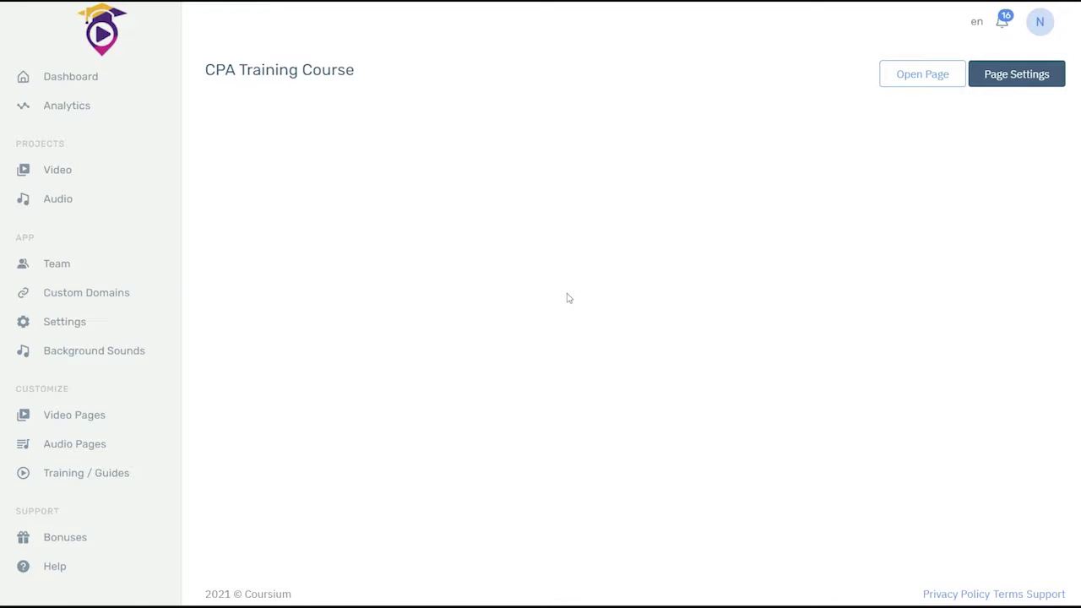
{"action": "left_click", "coordinate": [1010, 77]}
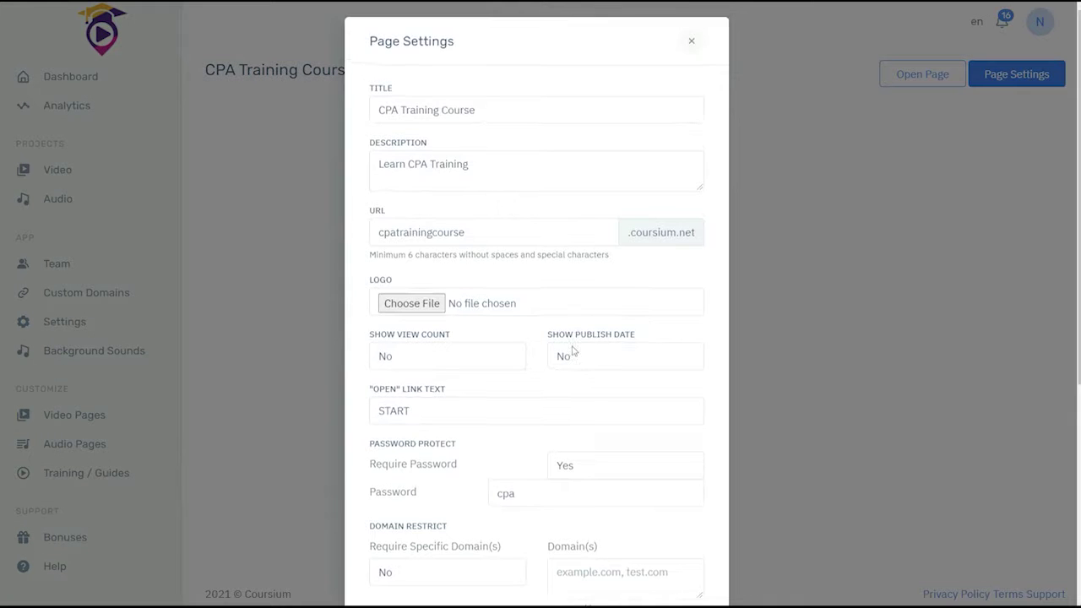
{"action": "scroll", "coordinate": [467, 407], "scroll_direction": "down", "scroll_amount": 3}
{"action": "left_click", "coordinate": [417, 384]}
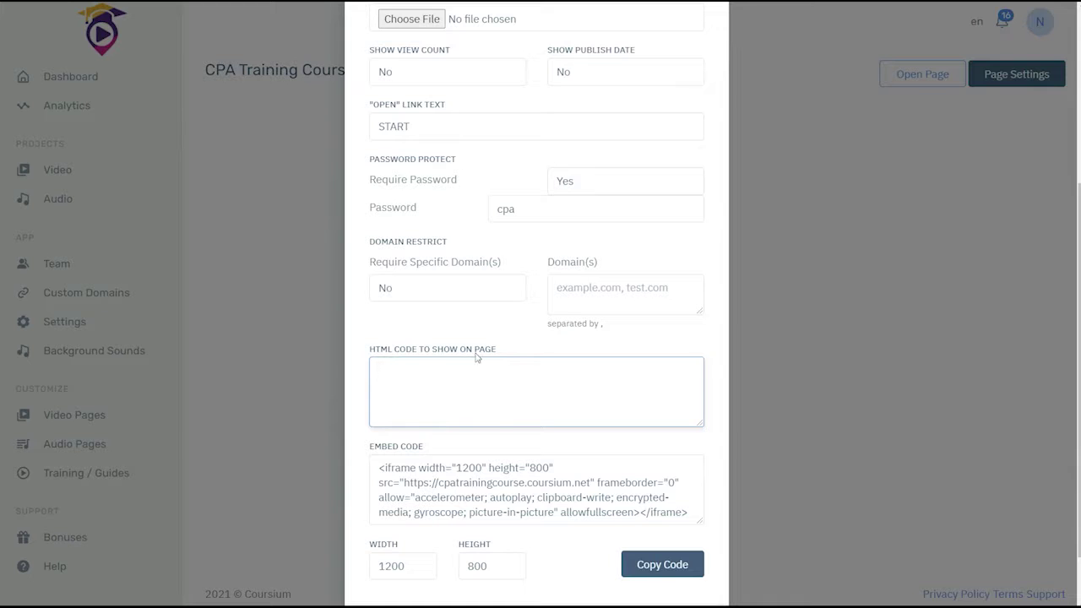
{"action": "key", "text": "ctrl+v"}
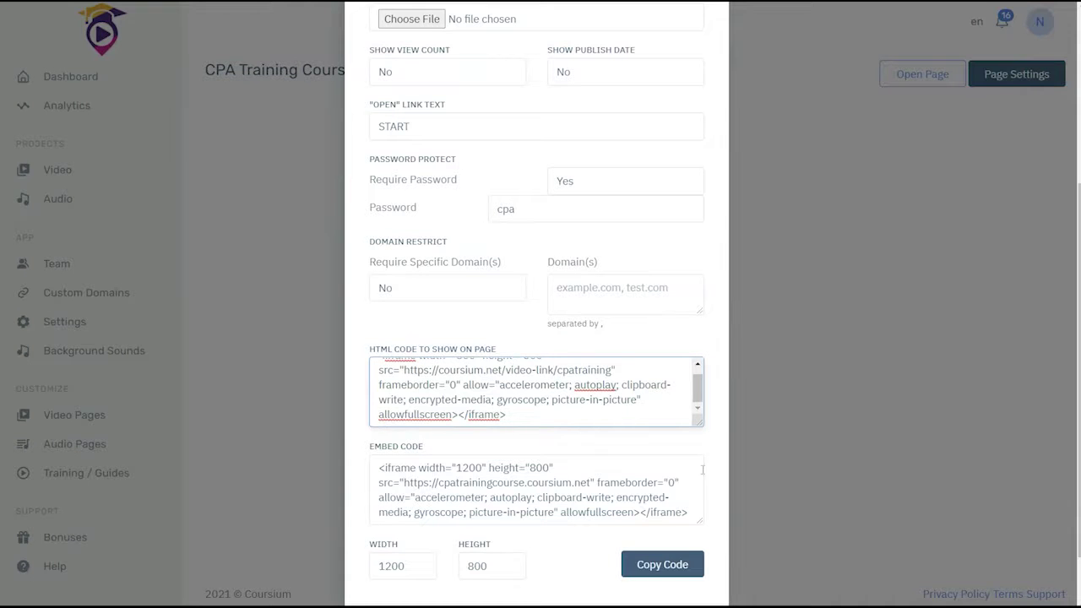
{"action": "scroll", "coordinate": [616, 397], "scroll_direction": "up", "scroll_amount": 4}
{"action": "scroll", "coordinate": [667, 439], "scroll_direction": "down", "scroll_amount": 5}
{"action": "left_click", "coordinate": [669, 564]}
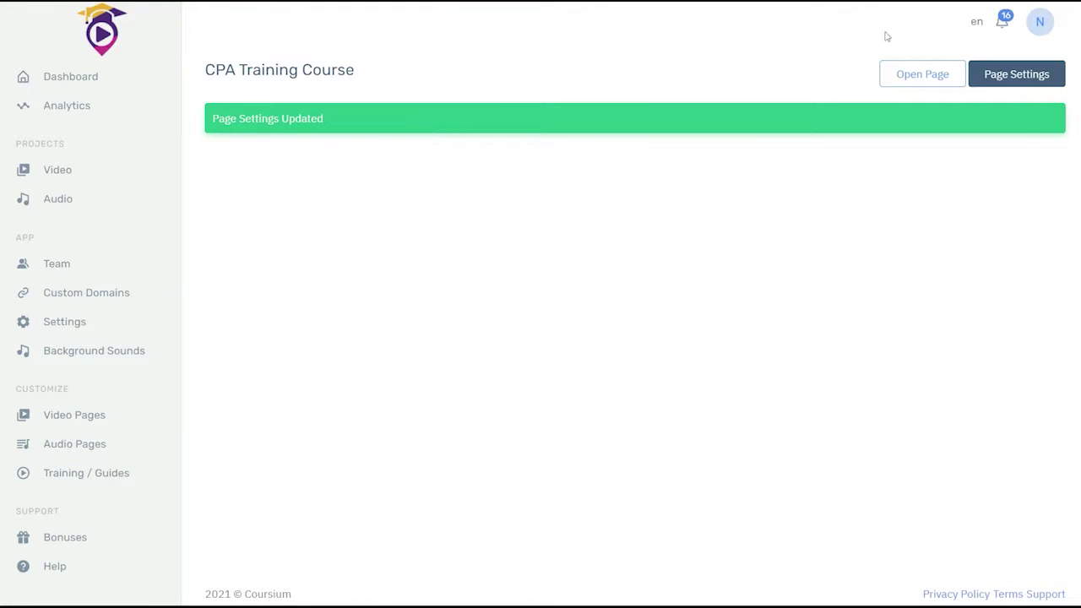
Step: Open the live CPA Training Course page and unlock it with the page password
{"action": "left_click", "coordinate": [911, 78]}
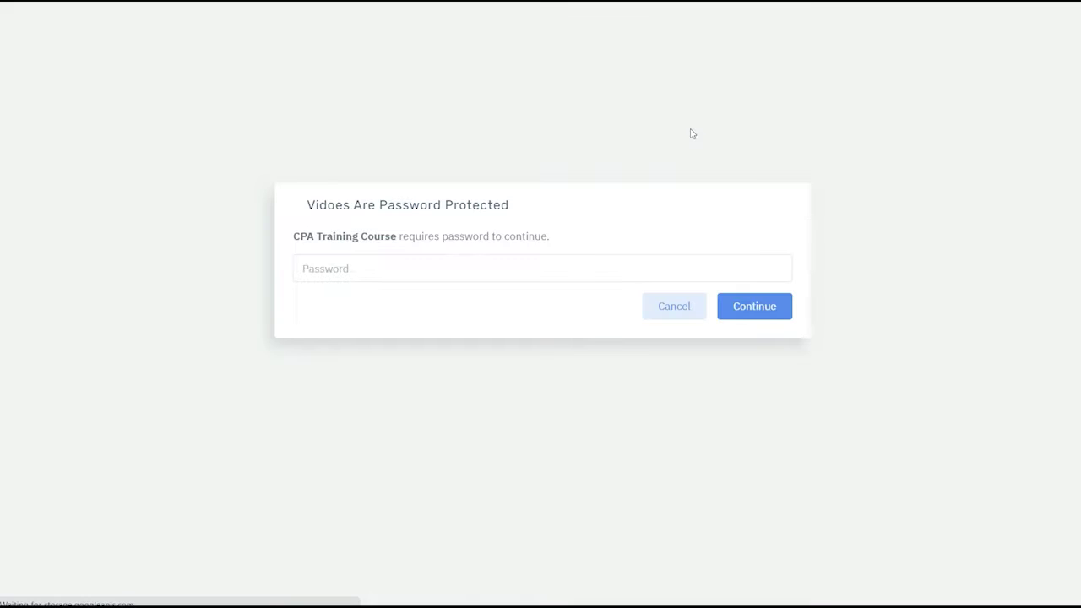
{"action": "left_click", "coordinate": [414, 268]}
{"action": "type", "text": "•••"}
{"action": "key", "text": "Return"}
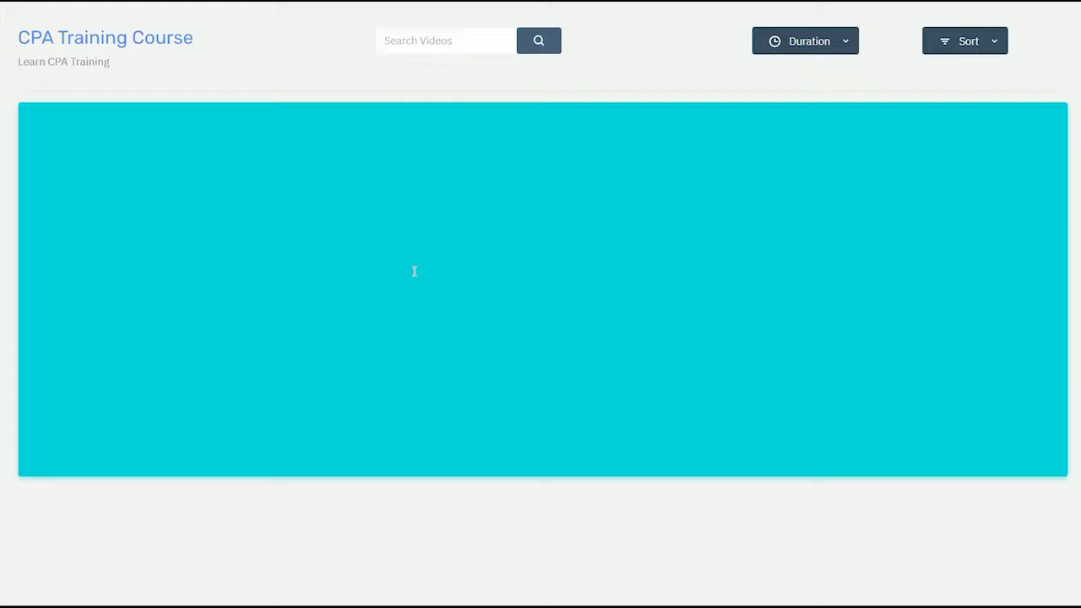